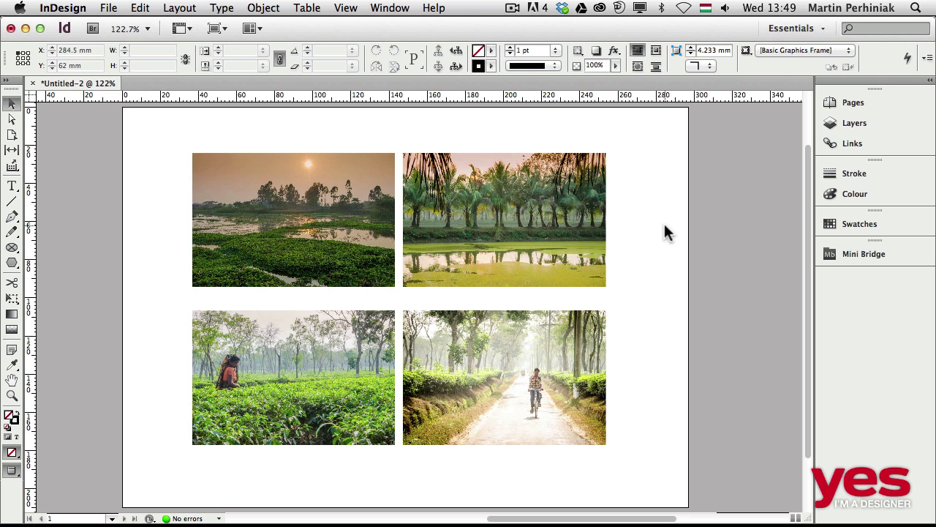
# Select the Gap tool from the Tools panel
pyautogui.click(11, 149)
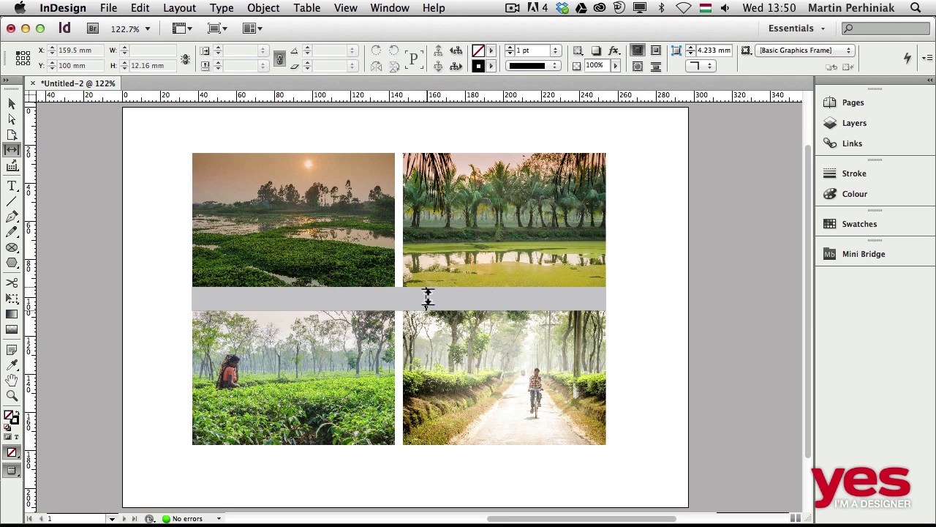
# Drag the row gap up and down, then nudge the column gap to resize the neighbouring photos
pyautogui.moveTo(428, 298); pyautogui.dragTo(440, 265)
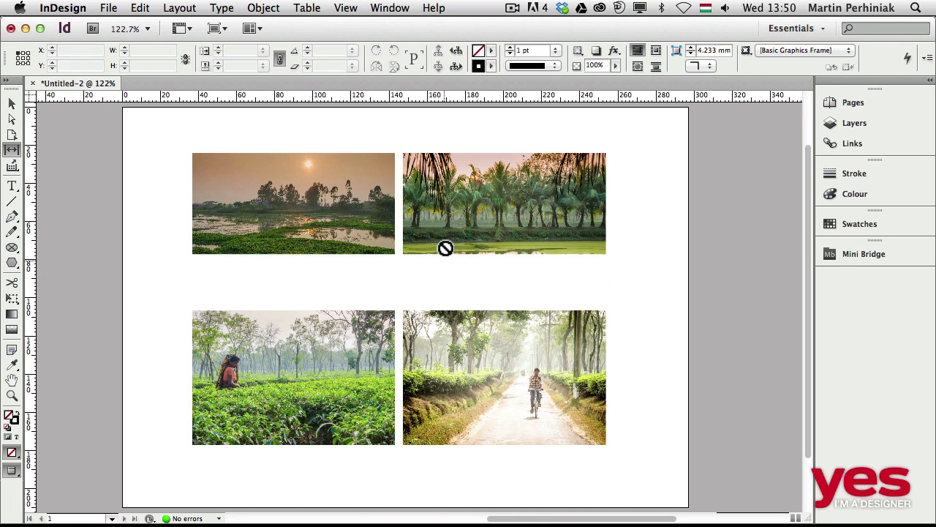
pyautogui.moveTo(432, 262); pyautogui.dragTo(448, 295)
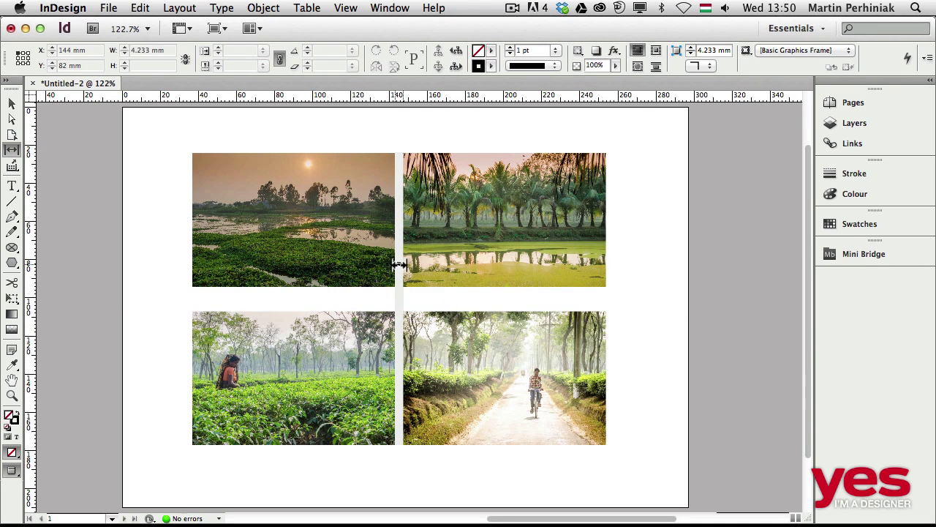
pyautogui.moveTo(399, 265)
pyautogui.mouseDown()
pyautogui.moveTo(359, 264)
pyautogui.moveTo(456, 271)
pyautogui.moveTo(357, 263)
pyautogui.moveTo(420, 263)
pyautogui.moveTo(401, 263)
pyautogui.mouseUp()
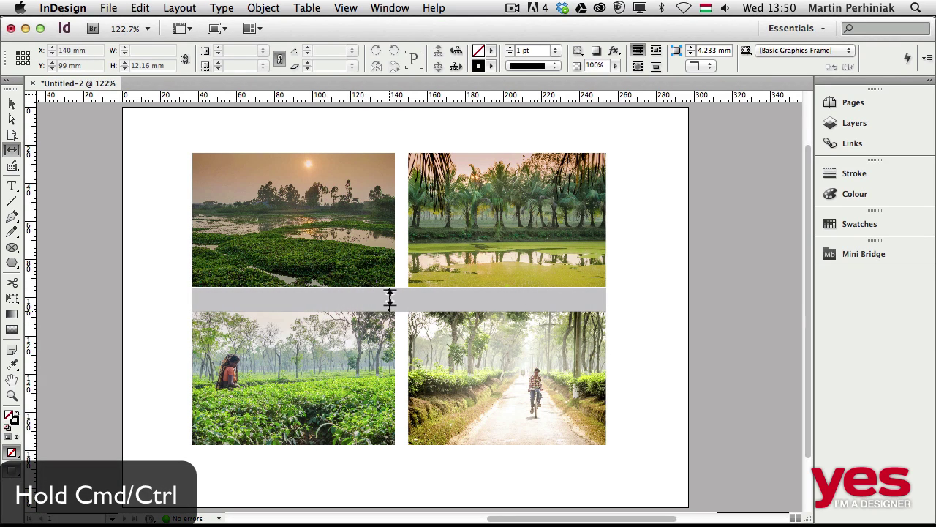
# Widen the row gap, then the column gap, with Cmd/Ctrl-drags of the Gap tool
pyautogui.moveTo(358, 299)
pyautogui.mouseDown()
pyautogui.moveTo(354, 255)
pyautogui.moveTo(355, 302)
pyautogui.mouseUp()
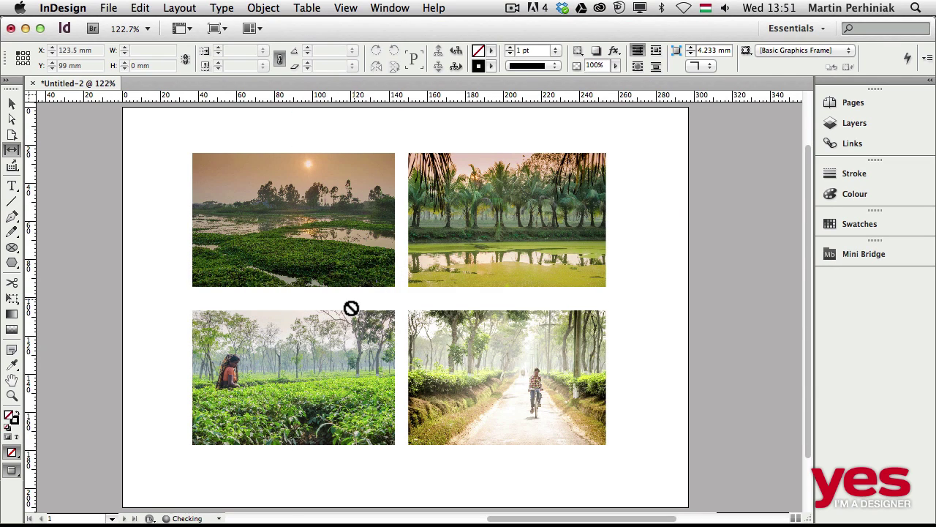
pyautogui.moveTo(398, 262)
pyautogui.mouseDown()
pyautogui.moveTo(407, 261)
pyautogui.moveTo(366, 266)
pyautogui.moveTo(411, 272)
pyautogui.mouseUp()
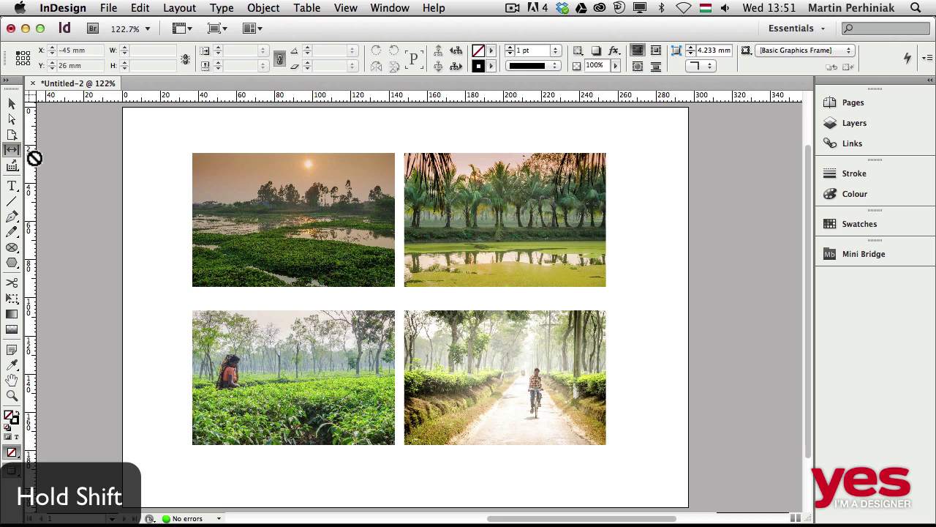
# Shift-drag the gaps to shorten only the top-right and bottom-left photos
pyautogui.press('v')
pyautogui.click(434, 293)
pyautogui.click(73, 183)
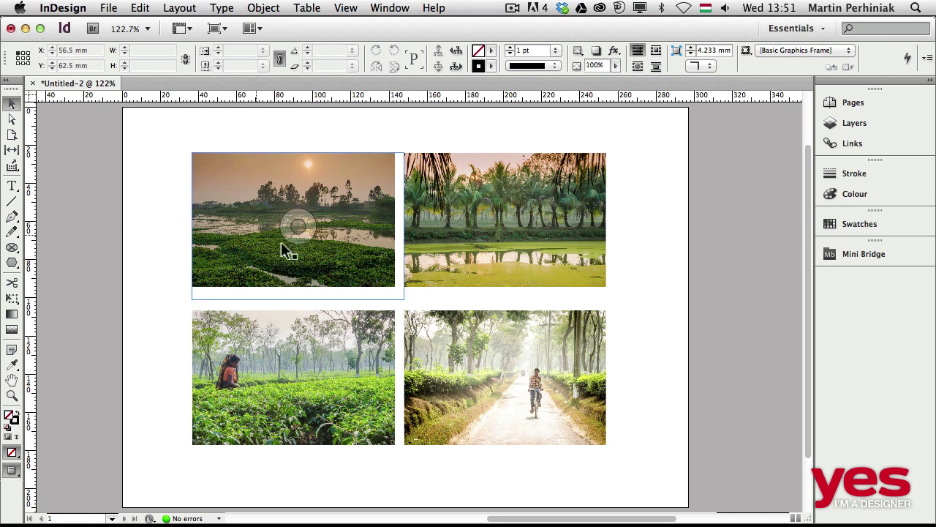
pyautogui.press('u')
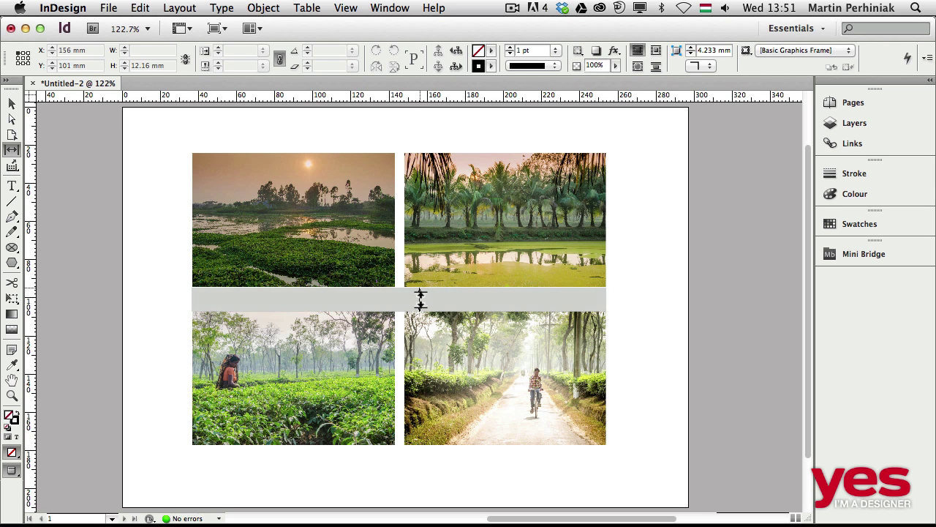
pyautogui.moveTo(420, 298); pyautogui.dragTo(430, 271)
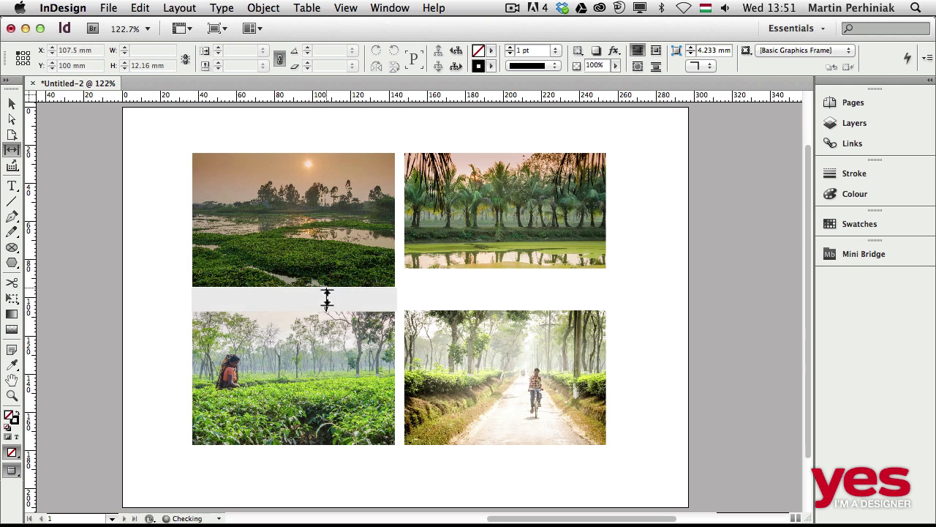
pyautogui.moveTo(324, 299); pyautogui.dragTo(313, 331)
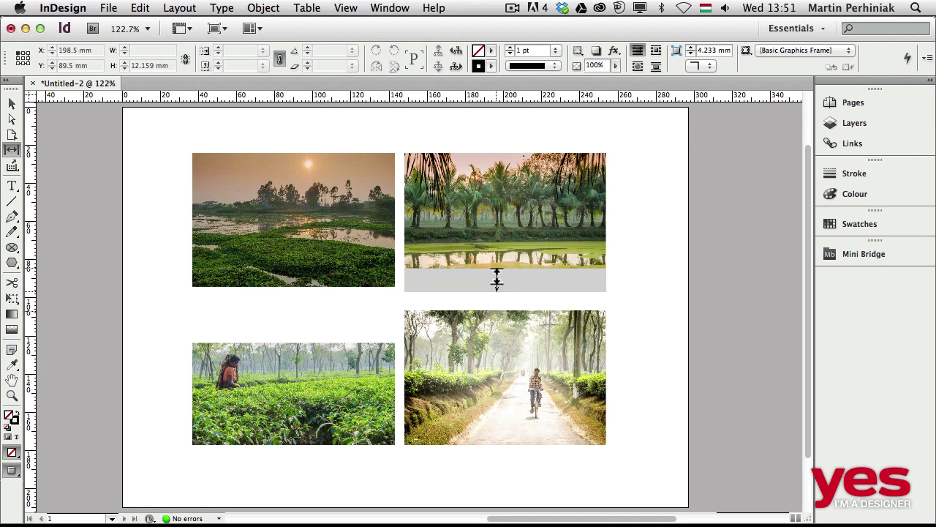
# Undo the single-frame resize and Alt-drag all four photos up, undoing trial Alt+Shift gap moves
pyautogui.press('super+z')
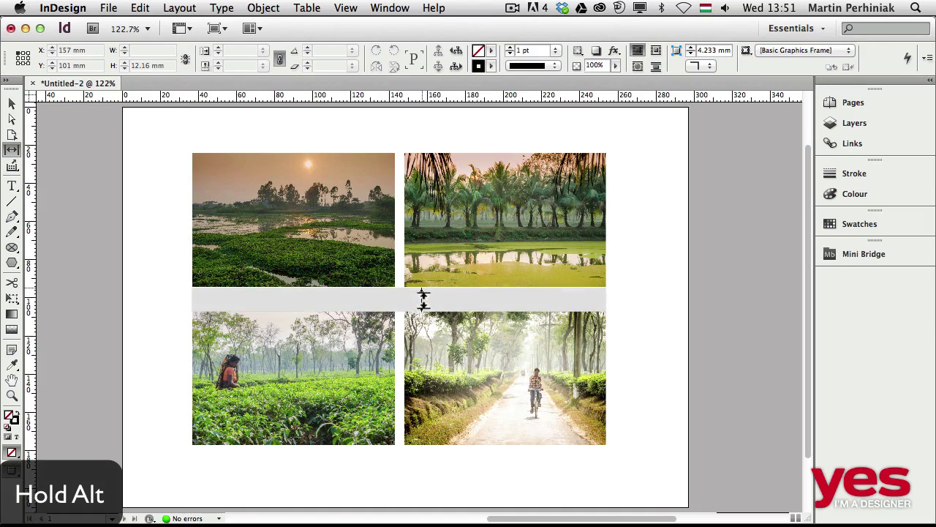
pyautogui.moveTo(422, 299)
pyautogui.mouseDown()
pyautogui.moveTo(426, 270)
pyautogui.moveTo(432, 313)
pyautogui.moveTo(434, 295)
pyautogui.mouseUp()
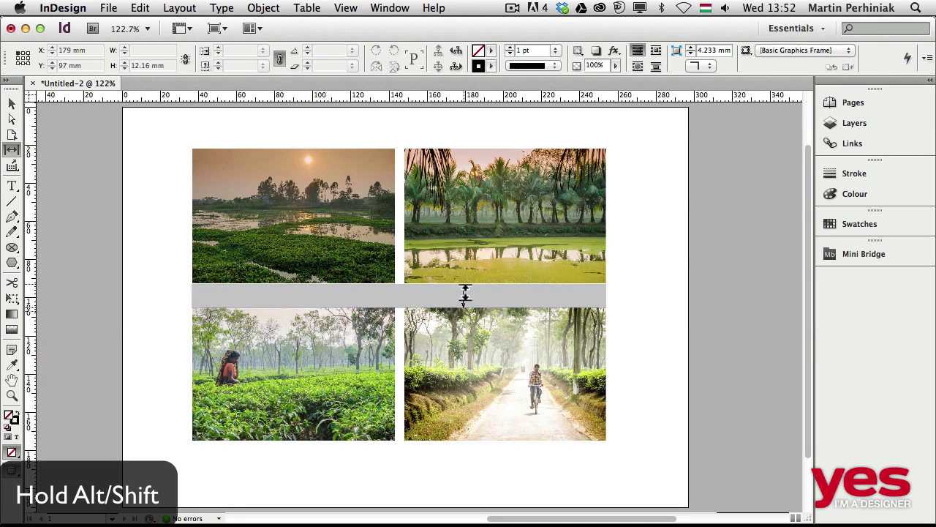
pyautogui.press('shift')
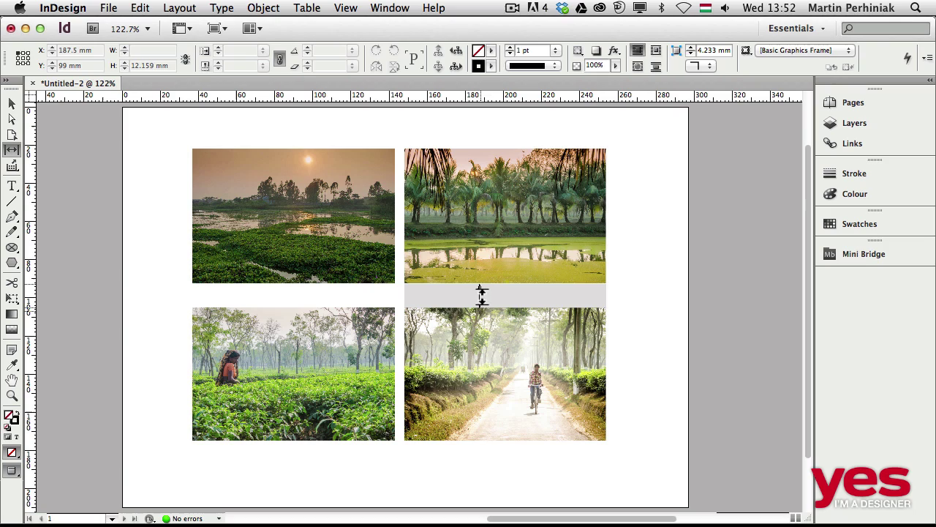
pyautogui.moveTo(488, 295)
pyautogui.mouseDown()
pyautogui.moveTo(492, 268)
pyautogui.moveTo(481, 322)
pyautogui.moveTo(485, 278)
pyautogui.moveTo(491, 285)
pyautogui.mouseUp()
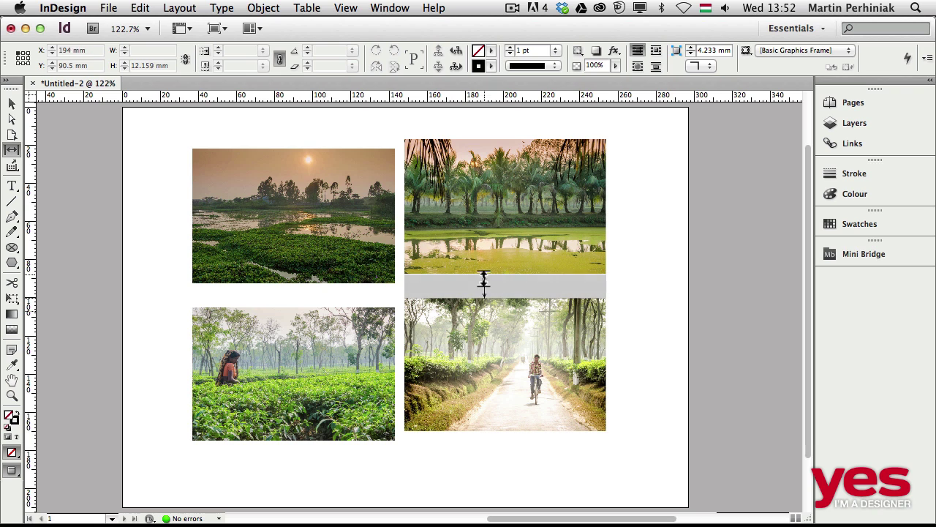
pyautogui.press('super+z')
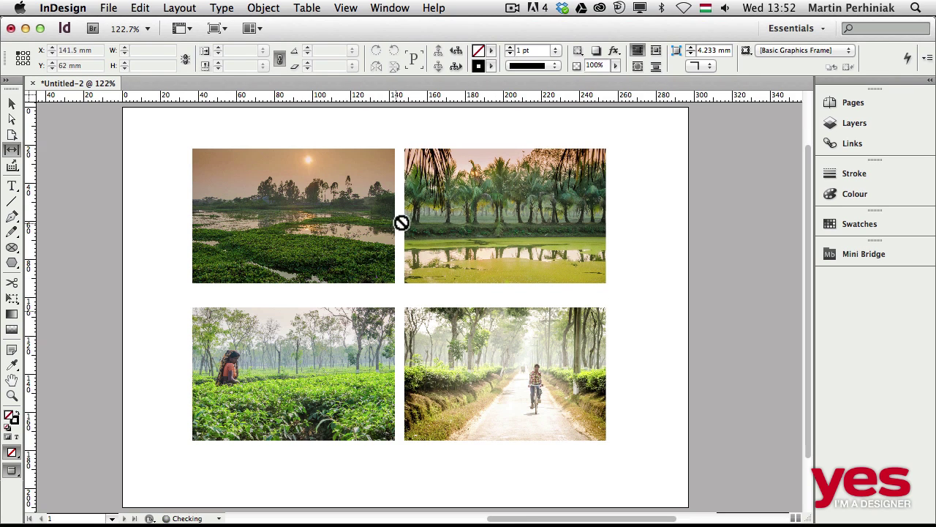
pyautogui.moveTo(399, 219); pyautogui.dragTo(369, 227)
pyautogui.press('super+z')
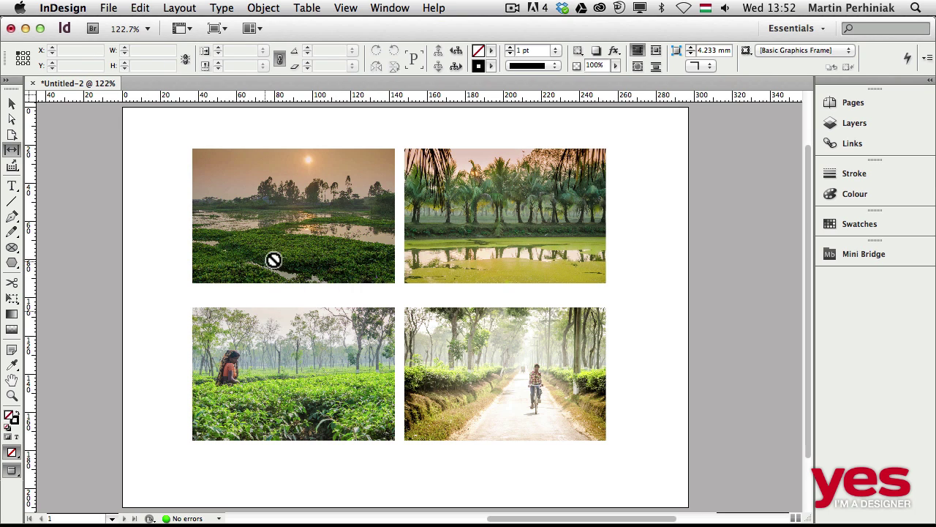
# Apply Fill Frame Proportionally with Auto-Fit to all four photo frames
pyautogui.press('v')
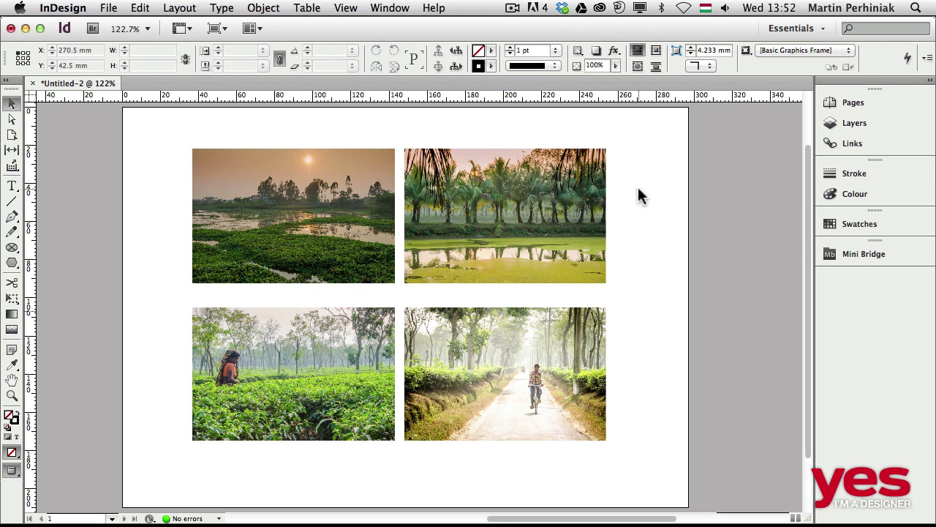
pyautogui.click(308, 336)
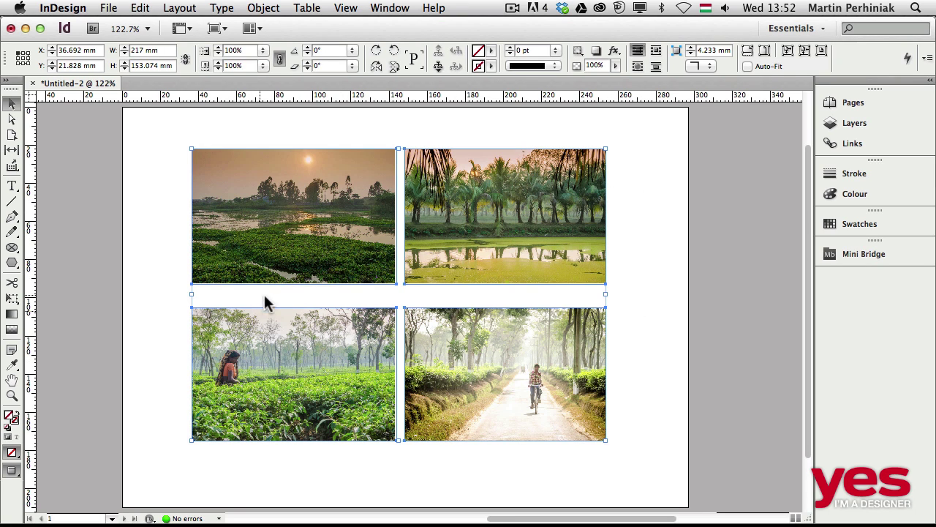
pyautogui.click(748, 49)
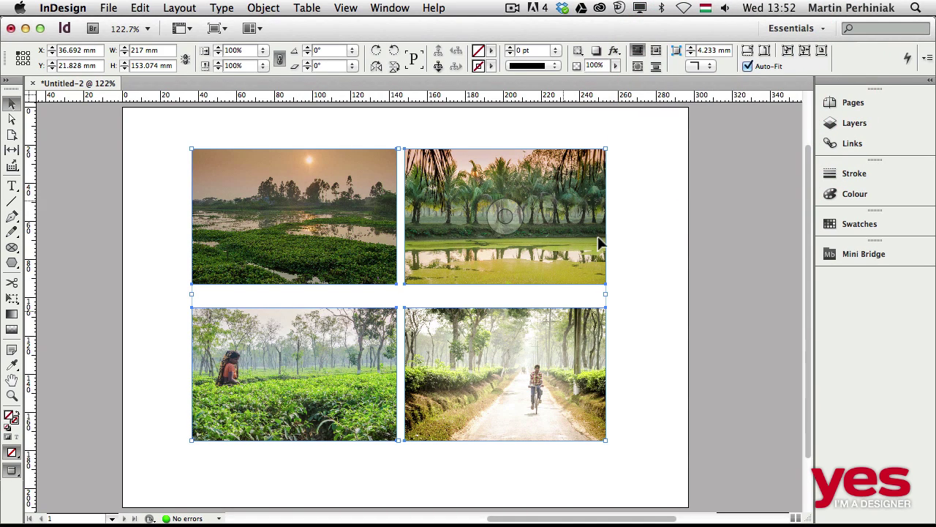
pyautogui.press('u')
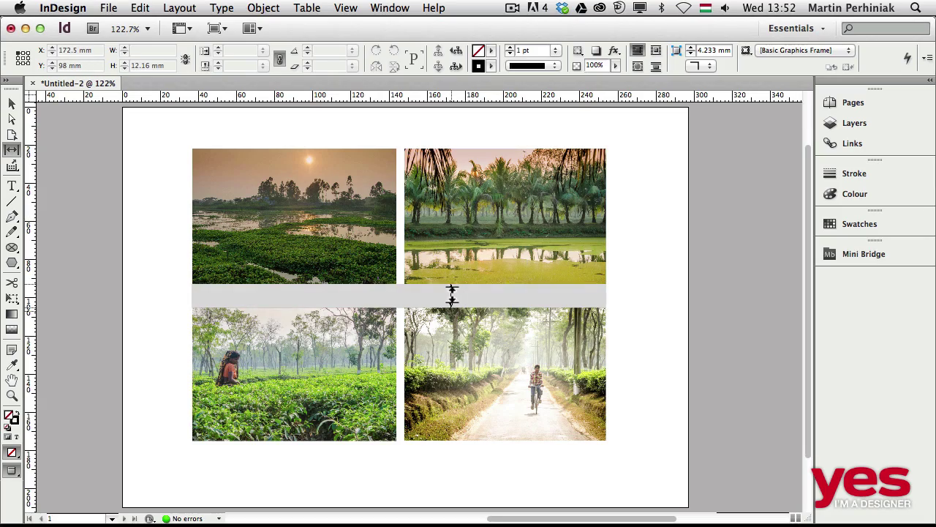
# Move the row gap, then Shift-drag the left column's gap lower to make top-left taller
pyautogui.moveTo(451, 296); pyautogui.dragTo(466, 346)
pyautogui.moveTo(349, 290)
pyautogui.mouseDown()
pyautogui.moveTo(349, 249)
pyautogui.moveTo(337, 318)
pyautogui.moveTo(340, 293)
pyautogui.mouseUp()
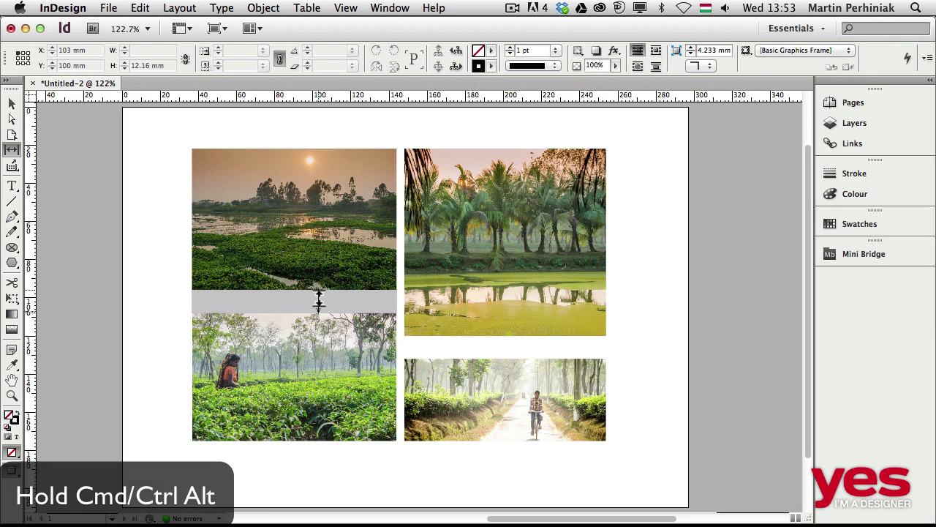
# Close the left, column and right gaps to zero, then check the layout in Preview mode (W)
pyautogui.moveTo(317, 299); pyautogui.dragTo(316, 307)
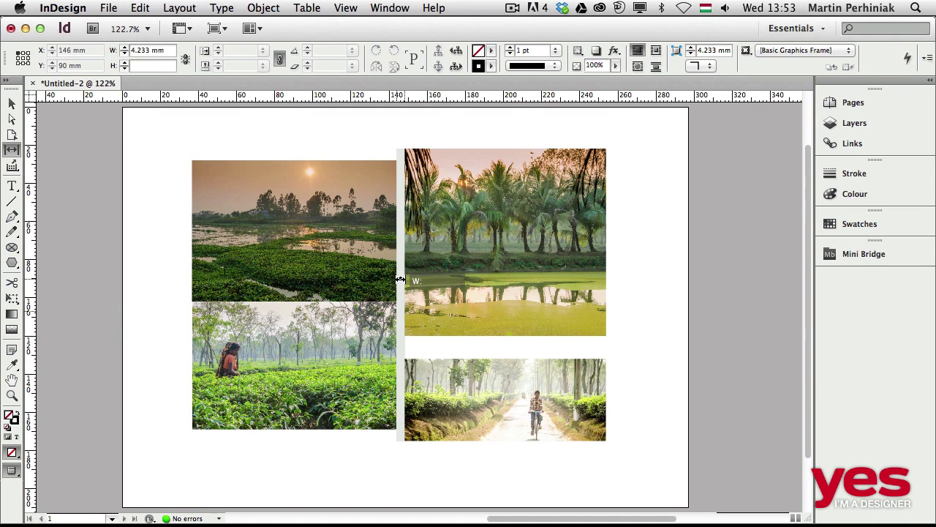
pyautogui.moveTo(399, 278); pyautogui.dragTo(400, 278)
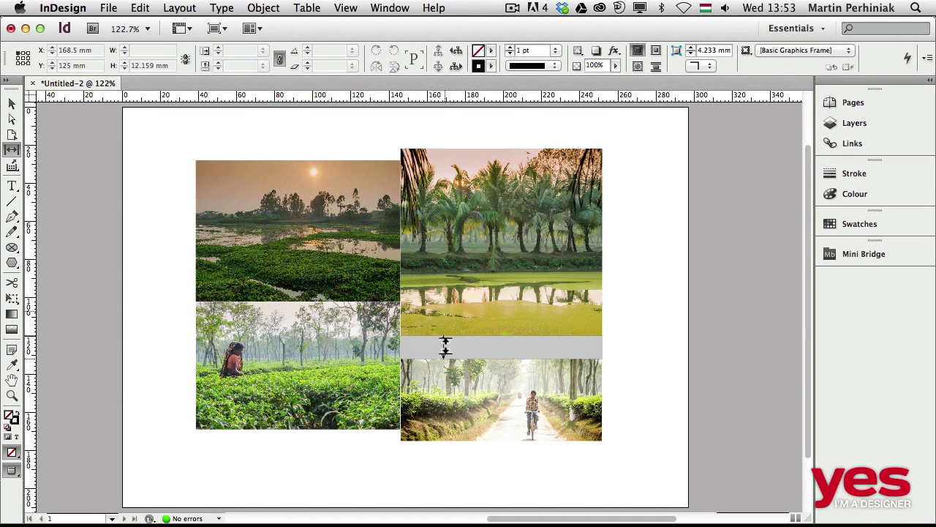
pyautogui.moveTo(445, 348)
pyautogui.mouseDown()
pyautogui.moveTo(444, 311)
pyautogui.moveTo(444, 347)
pyautogui.mouseUp()
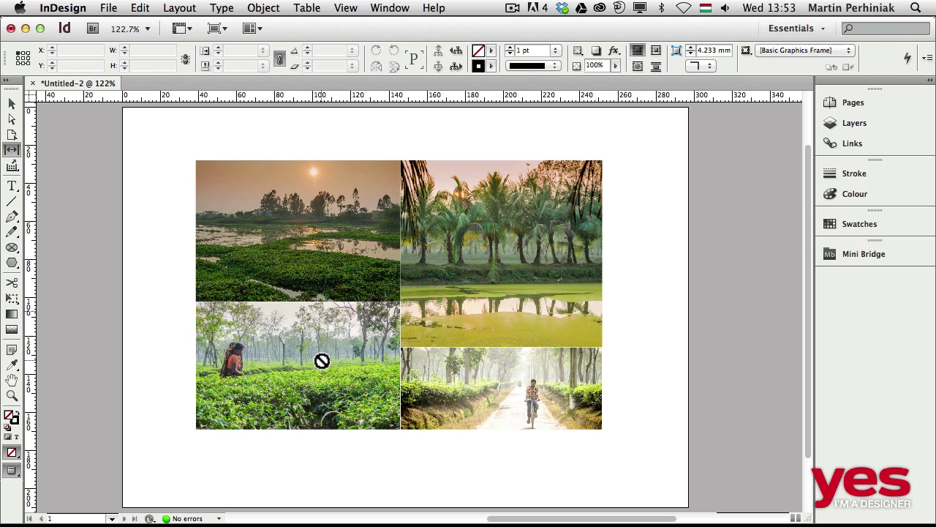
pyautogui.press('w')
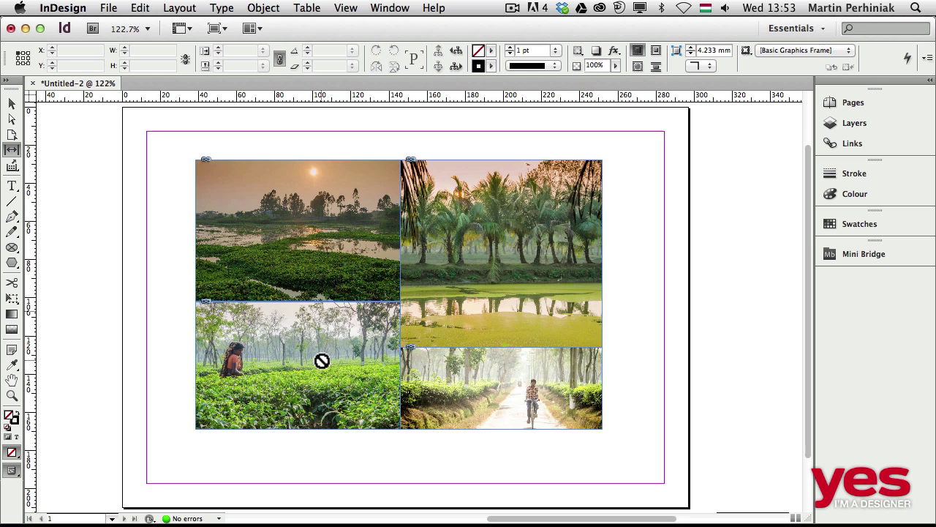
pyautogui.press('w')
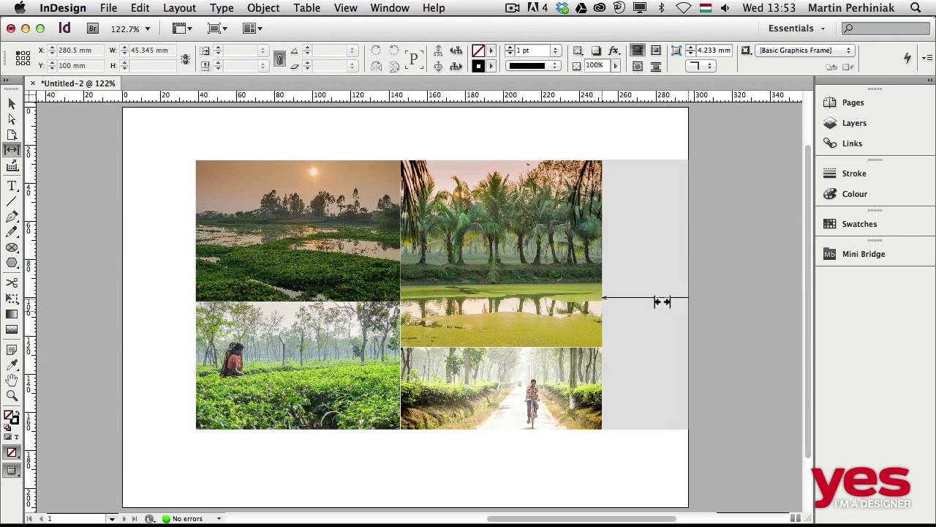